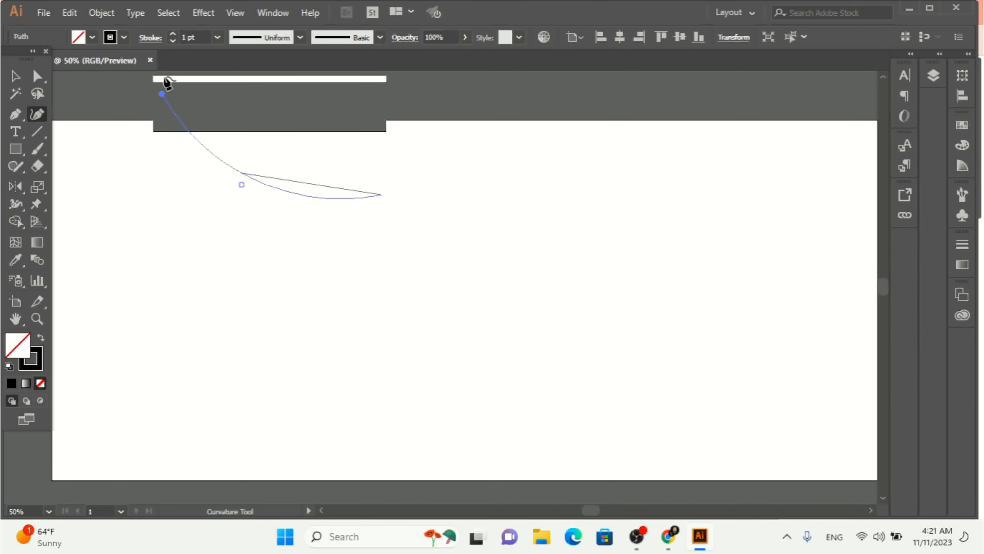
Step: Finish the open wavy path near the artboard's upper edge with two more Curvature tool points and deselect it
scroll(178, 104, "up", 5)
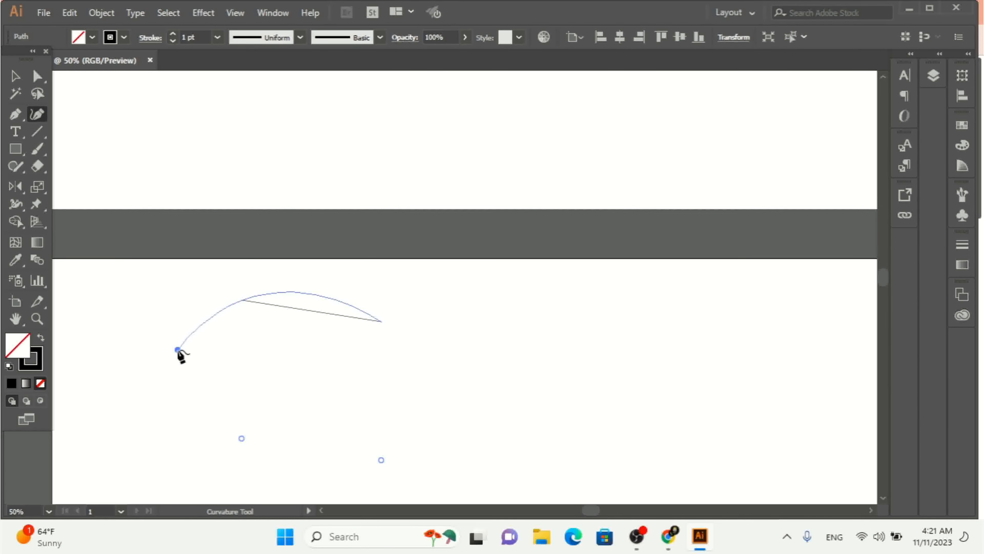
left_click(178, 349)
left_click(164, 275)
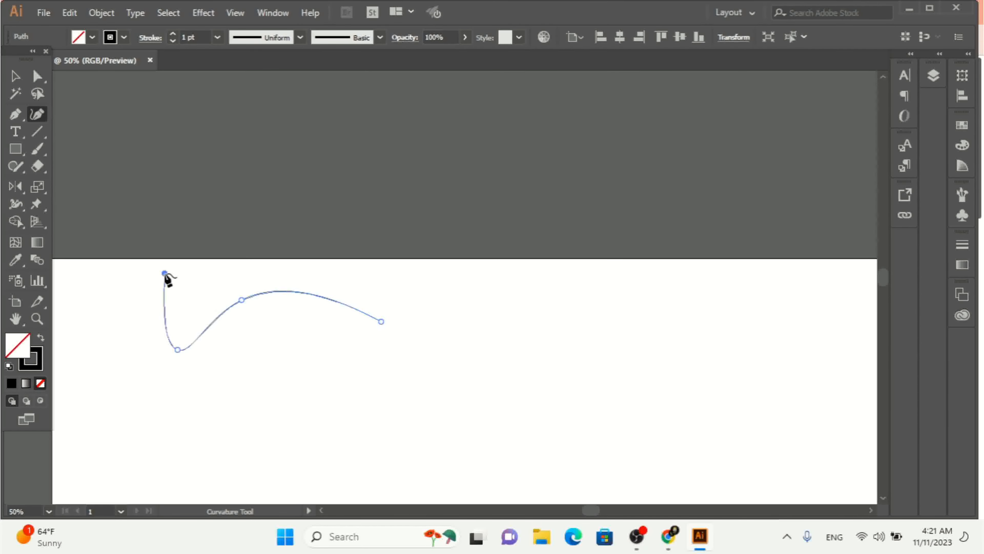
left_click(15, 76)
left_click(603, 394)
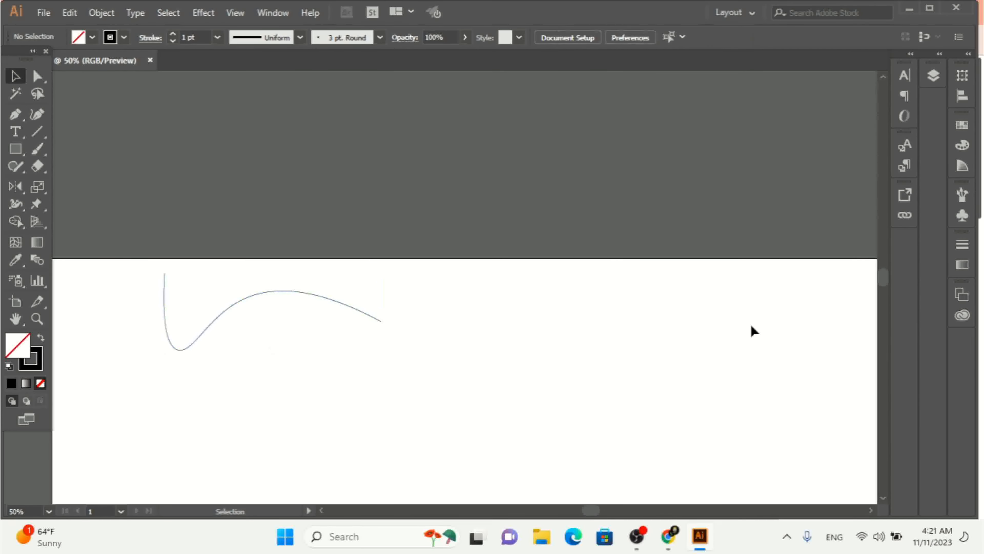
Step: Move the wavy path slightly down and inward, and rotate it freehand about its centre by about 48° clockwise
scroll(882, 500, "down", 5)
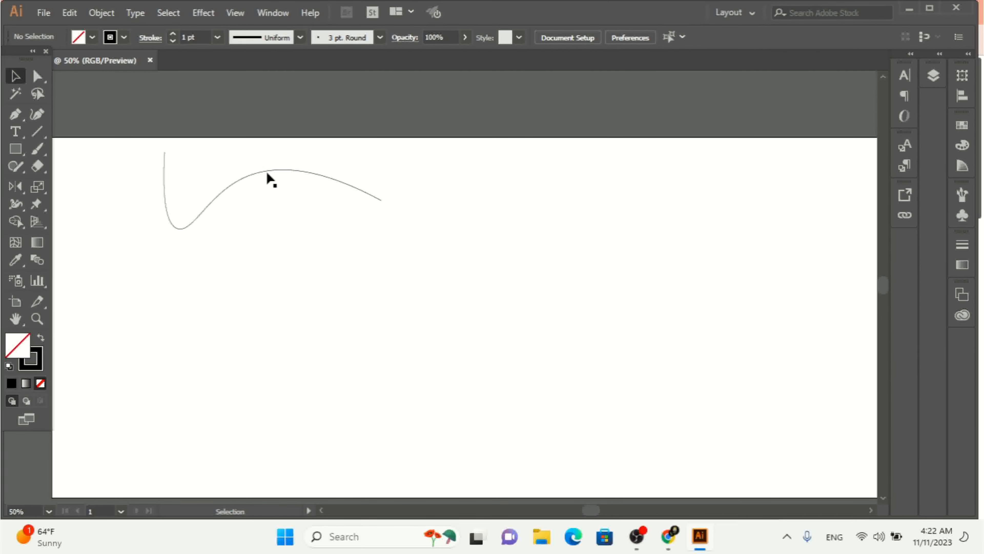
left_click_drag(282, 185, 300, 196)
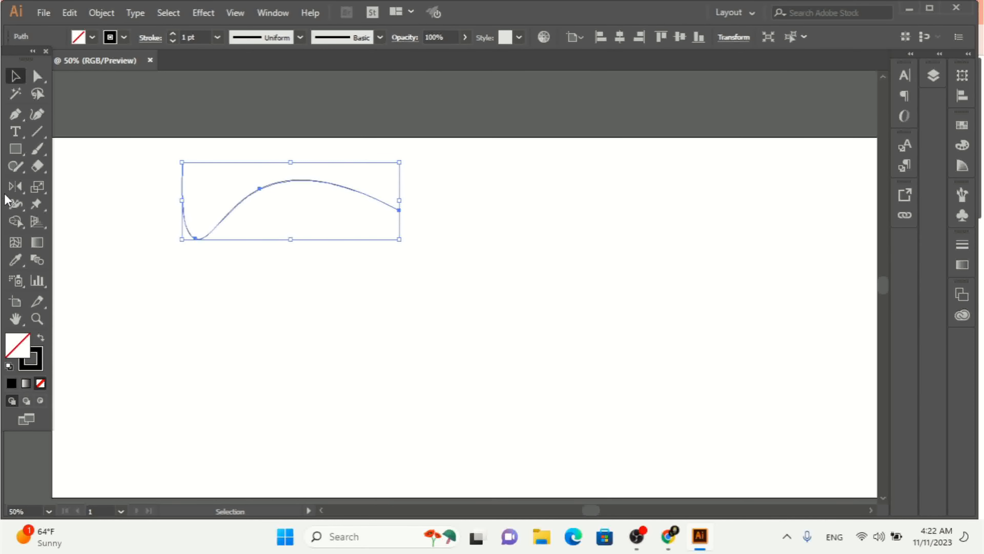
left_click(14, 188)
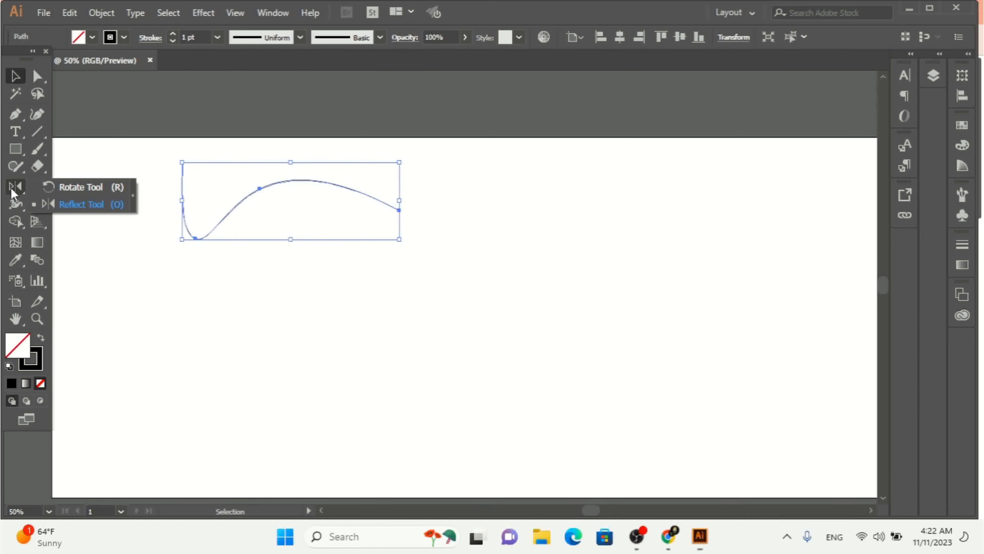
left_click(59, 187)
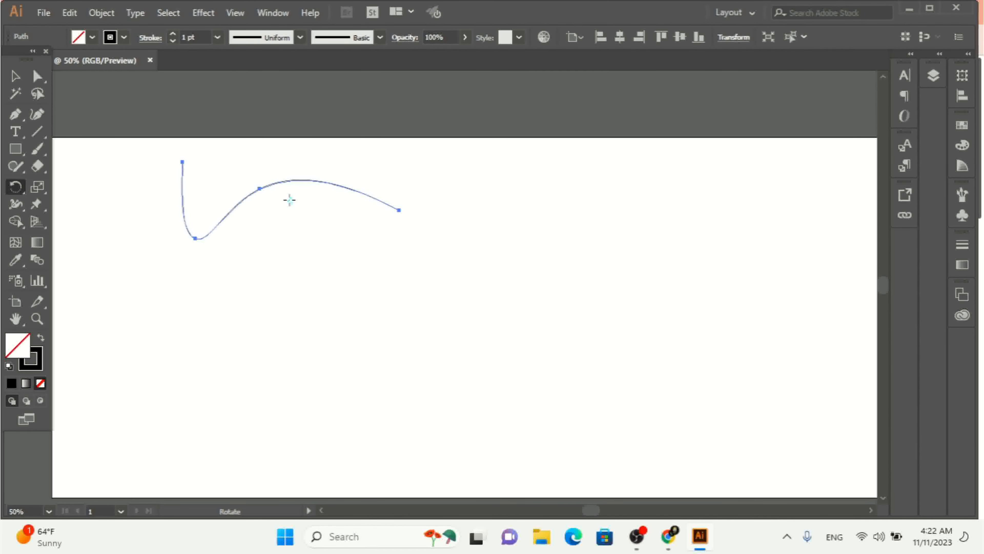
left_click_drag(318, 180, 292, 262)
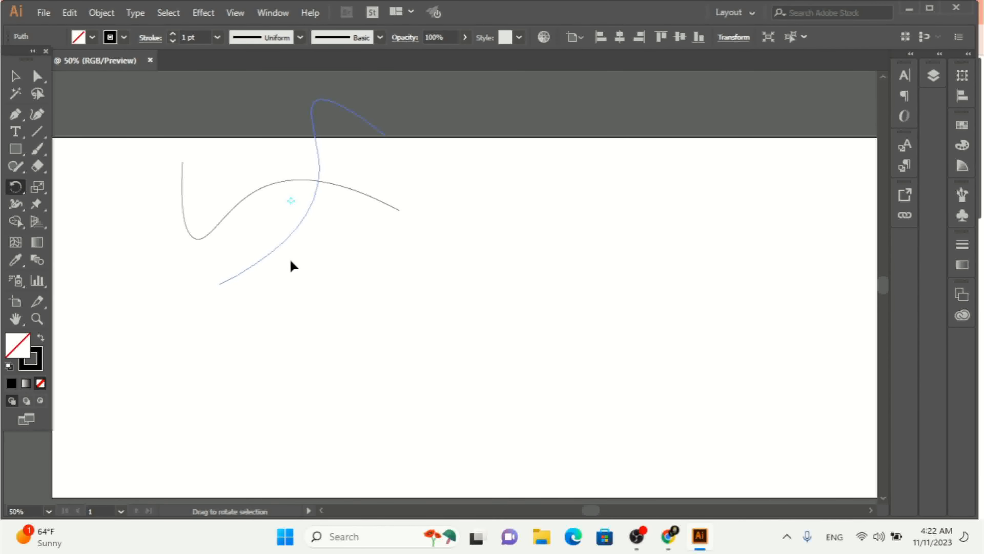
left_click_drag(291, 261, 352, 211)
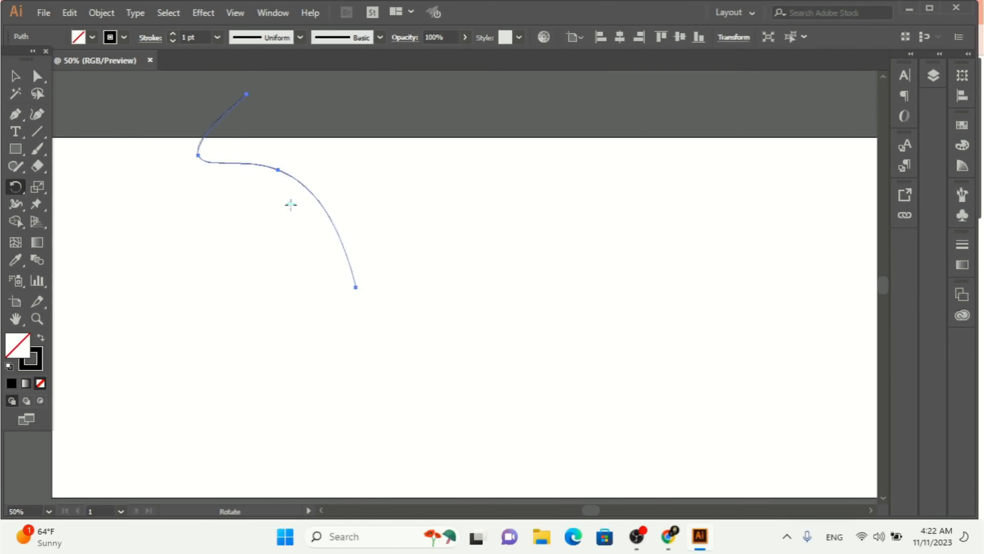
Step: Set a rotation pivot below the curve with the Rotate tool's options open, and preview a 20° angle
left_click(293, 333, "alt")
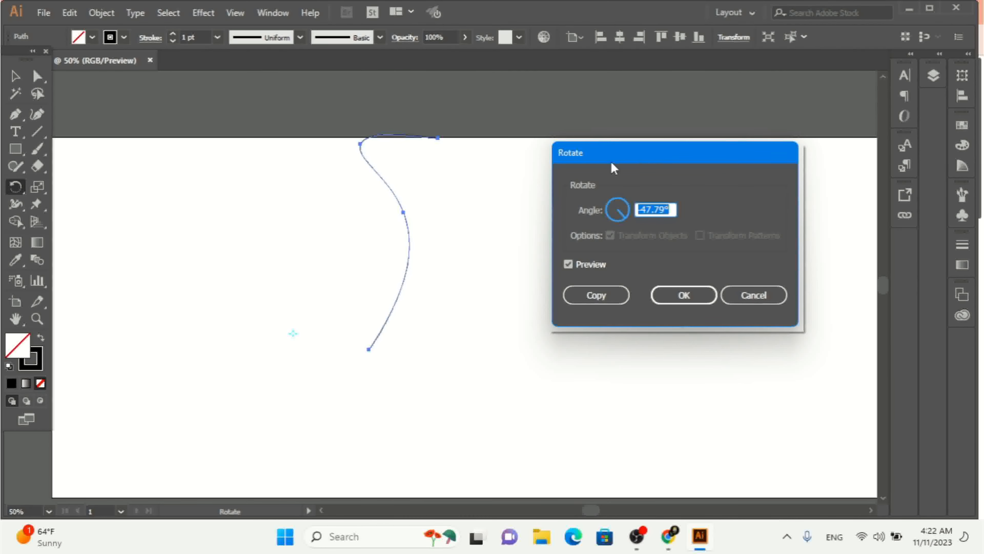
left_click_drag(622, 163, 585, 156)
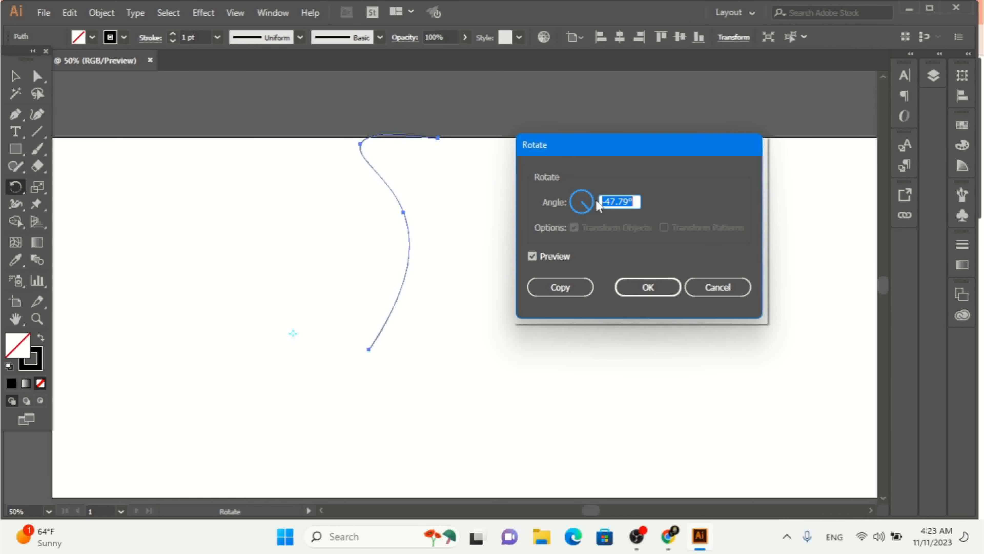
type("20")
left_click(559, 257)
left_click(560, 257)
left_click(559, 257)
left_click(560, 257)
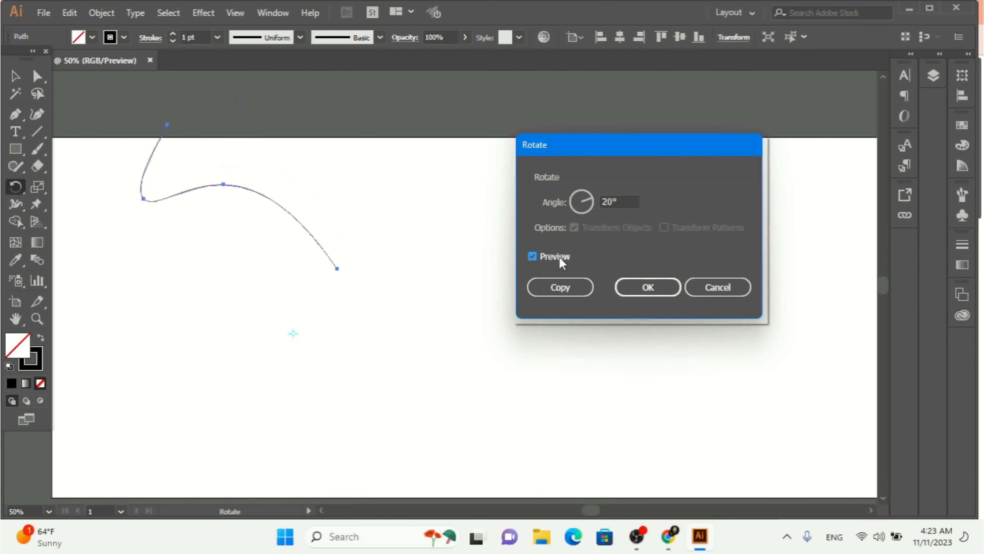
Step: Try a 211° rotation angle using the angle dial and preview it on the curve
left_click(560, 258)
left_click_drag(588, 197, 572, 211)
left_click(567, 257)
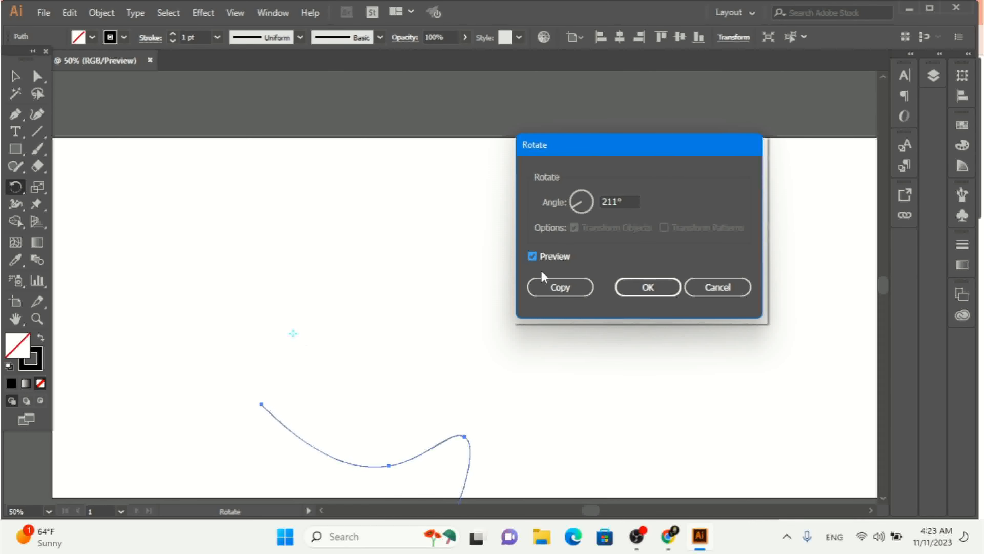
Step: Set the rotation angle to 20°, compare the curve with and without preview, and create a rotated copy
left_click_drag(622, 202, 577, 210)
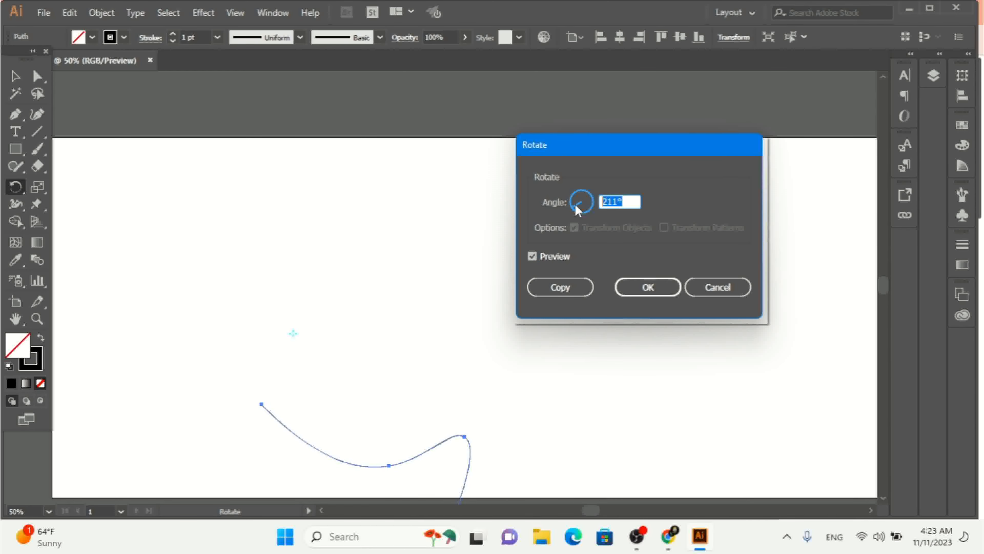
type("20")
left_click(551, 259)
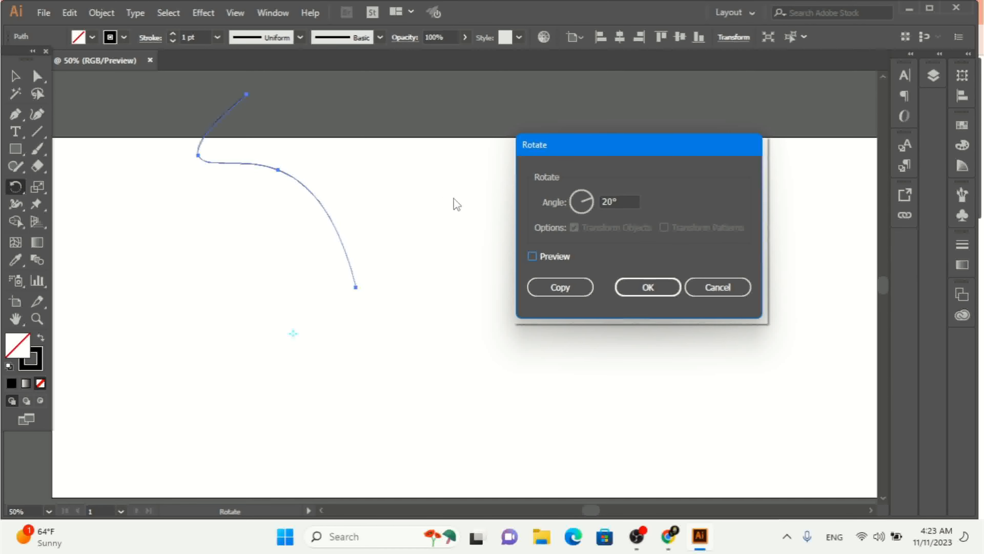
left_click(551, 257)
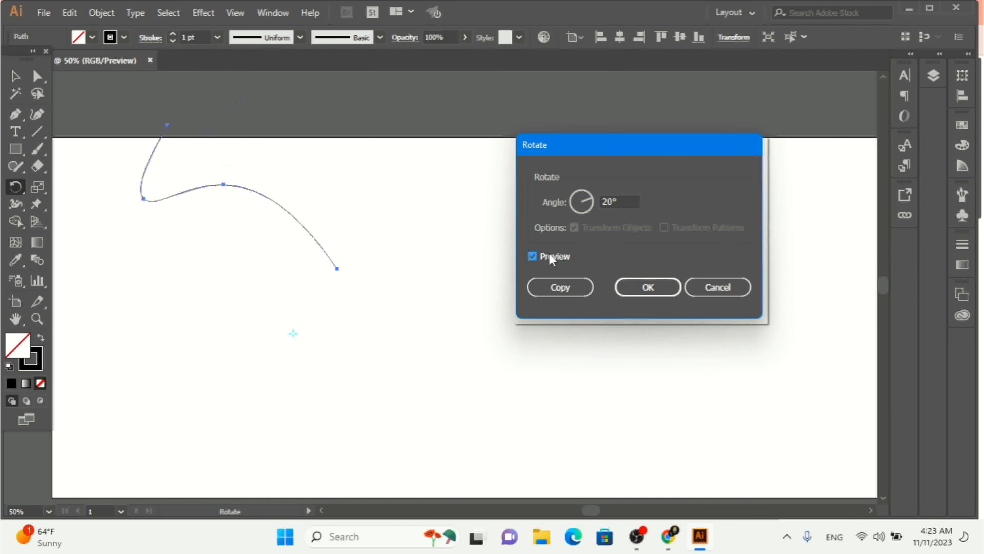
left_click(552, 258)
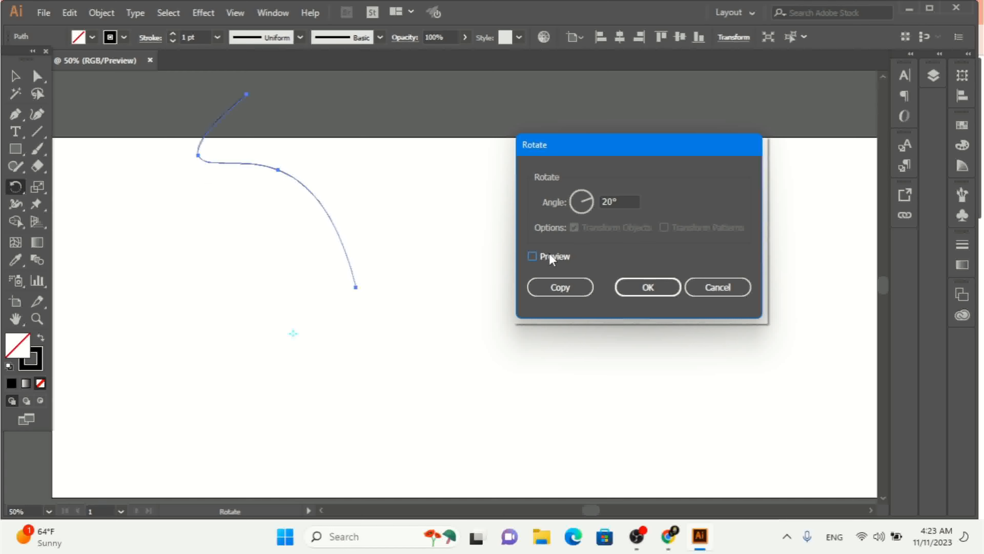
left_click(552, 258)
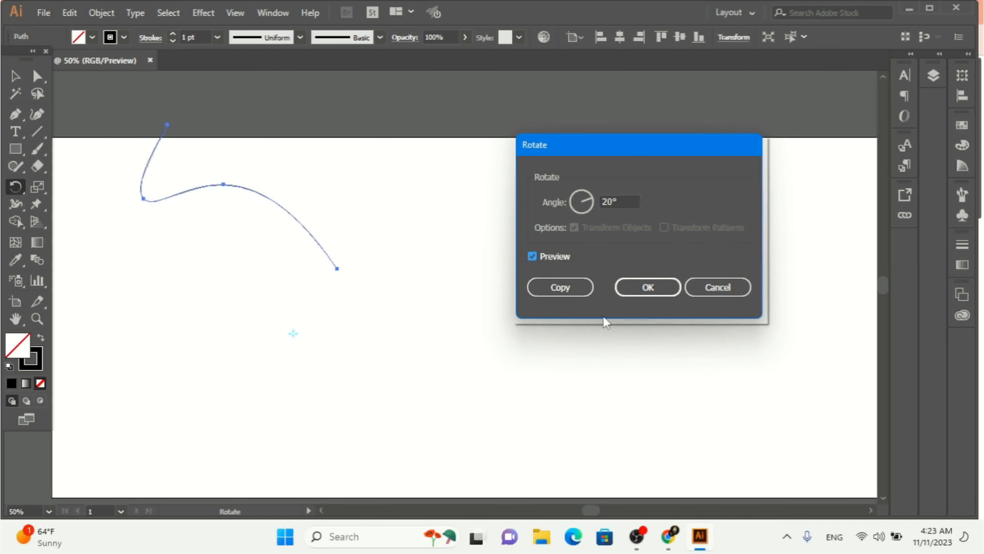
left_click(561, 287)
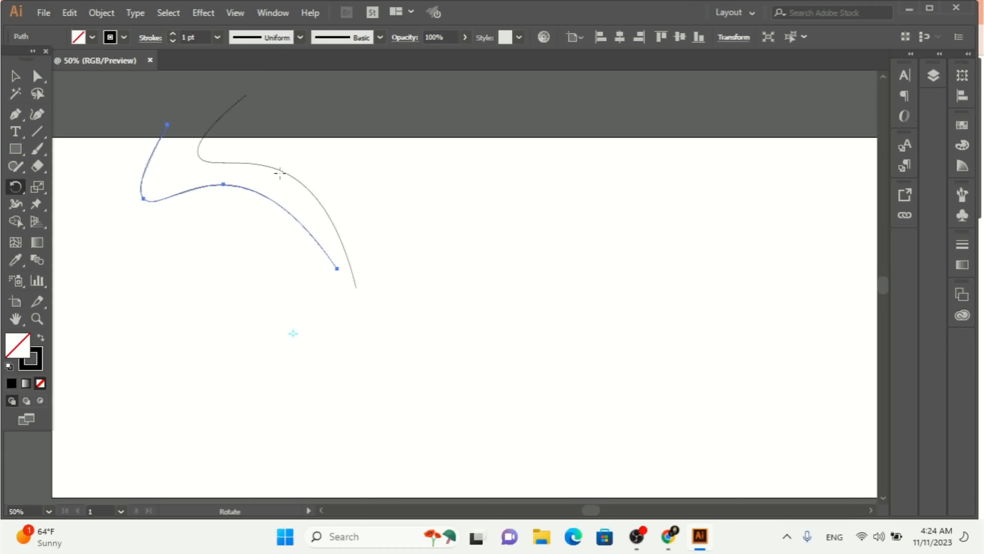
Step: Repeat the 20° rotated copy around the pivot until the curves form a full circular pinwheel
key("ctrl")
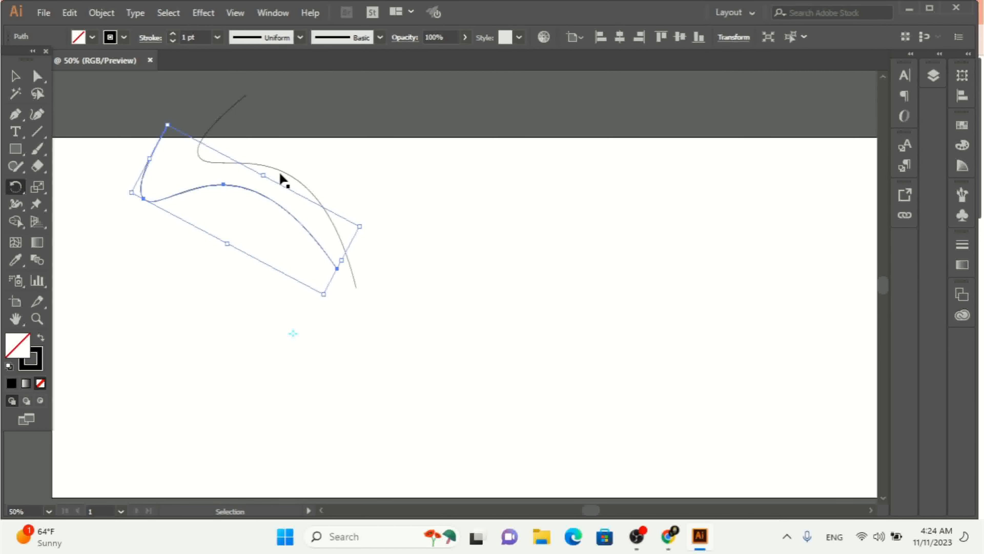
key("ctrl+d")
key("ctrl+d")
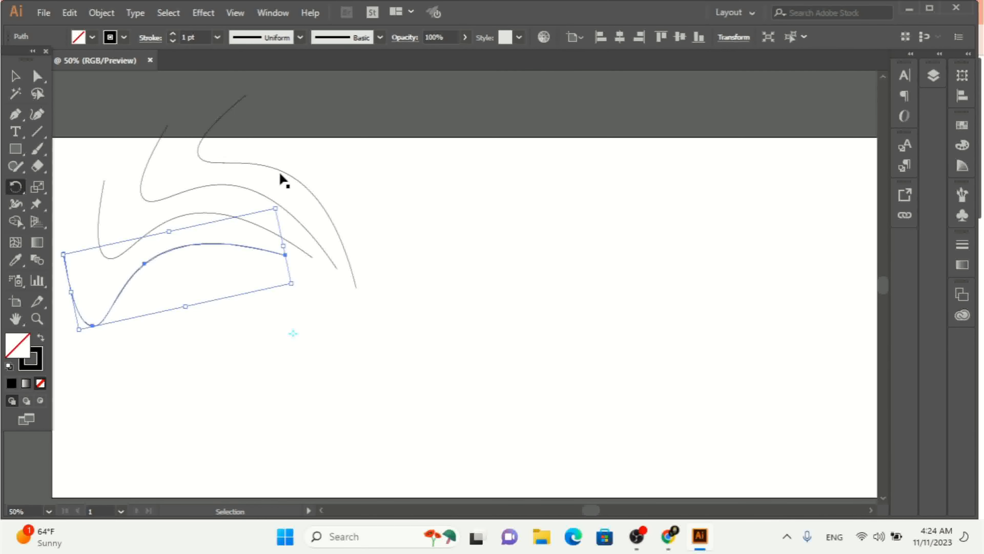
key("ctrl+d")
key("ctrl+d")
key("ctrl+d")
key("ctrl+d")
key("ctrl+d")
key("ctrl+d")
key("ctrl+d")
key("ctrl+d")
key("ctrl+d")
key("ctrl+d")
key("ctrl+d")
key("ctrl+d")
key("ctrl+d")
key("ctrl+d")
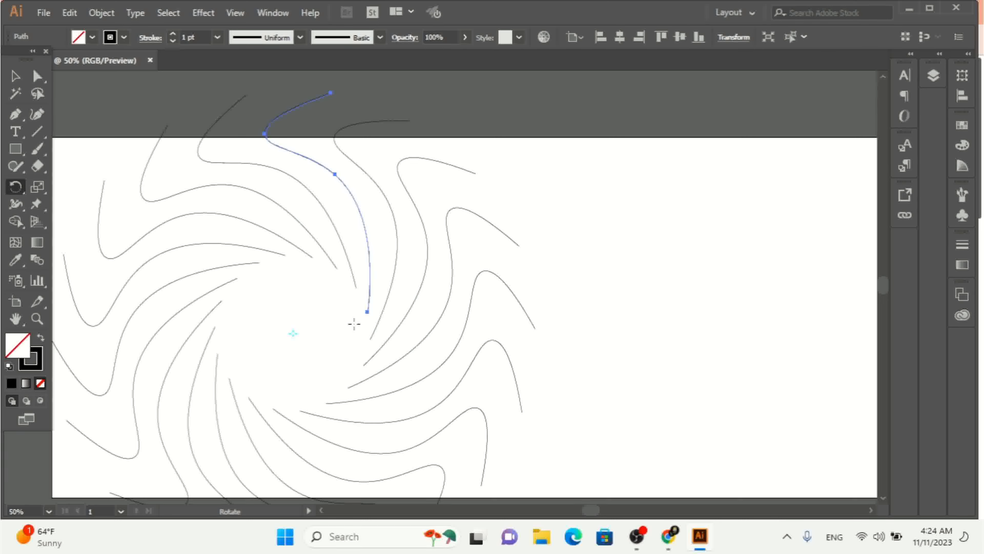
left_click(292, 333)
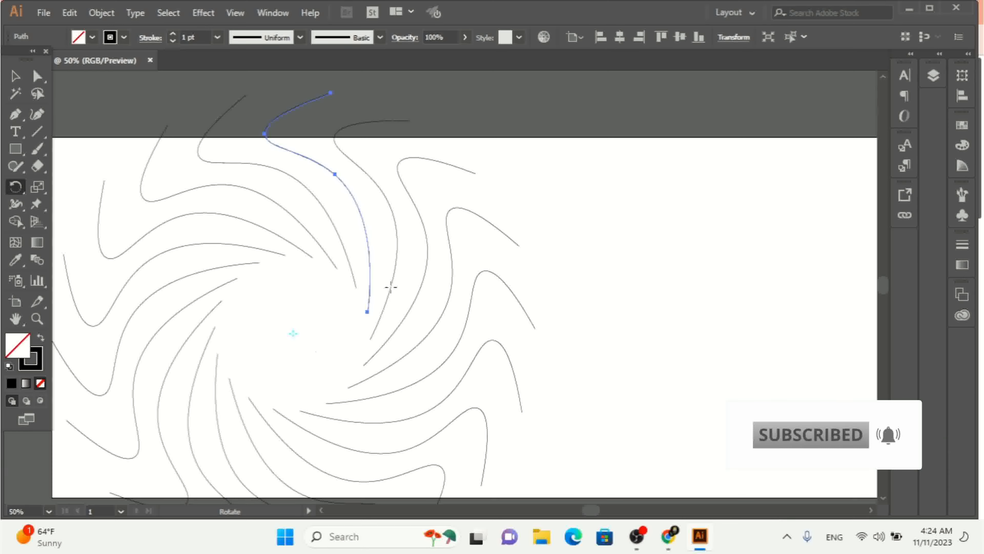
key("ctrl+minus")
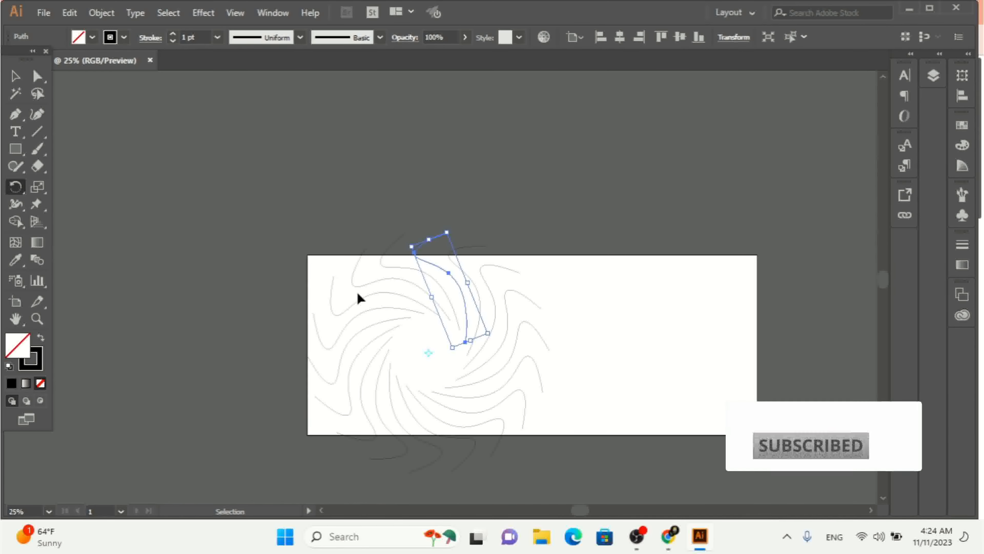
key("ctrl+equal")
key("ctrl+equal")
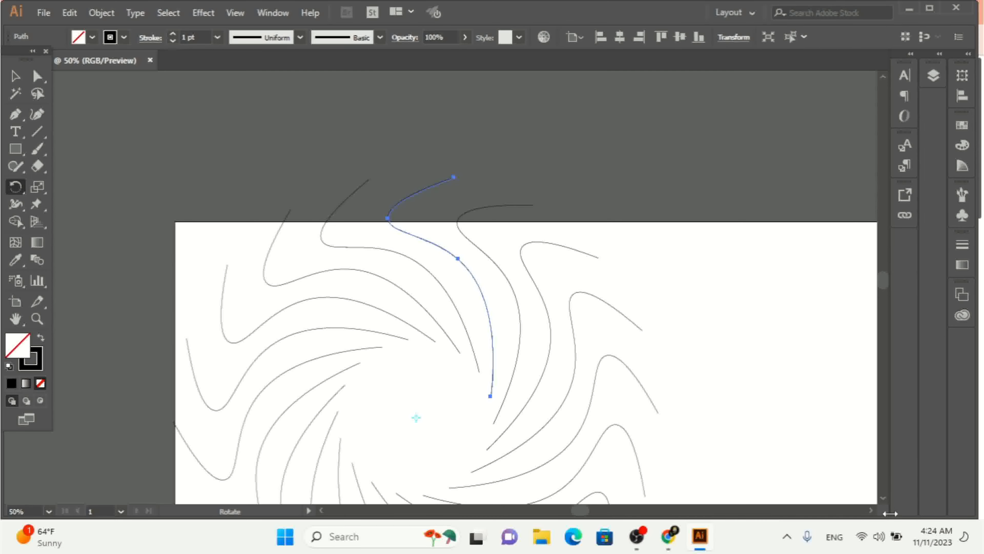
left_click(871, 509)
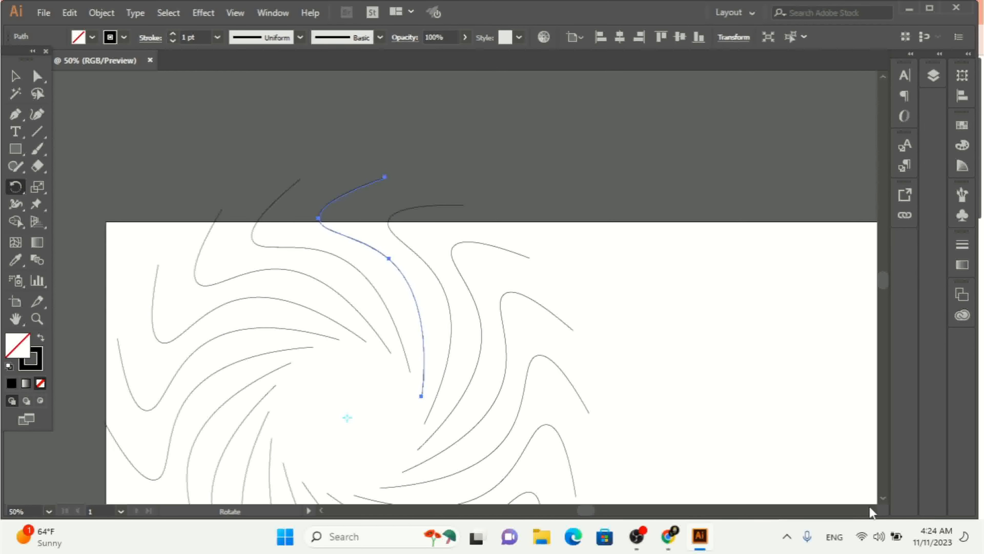
left_click(883, 499)
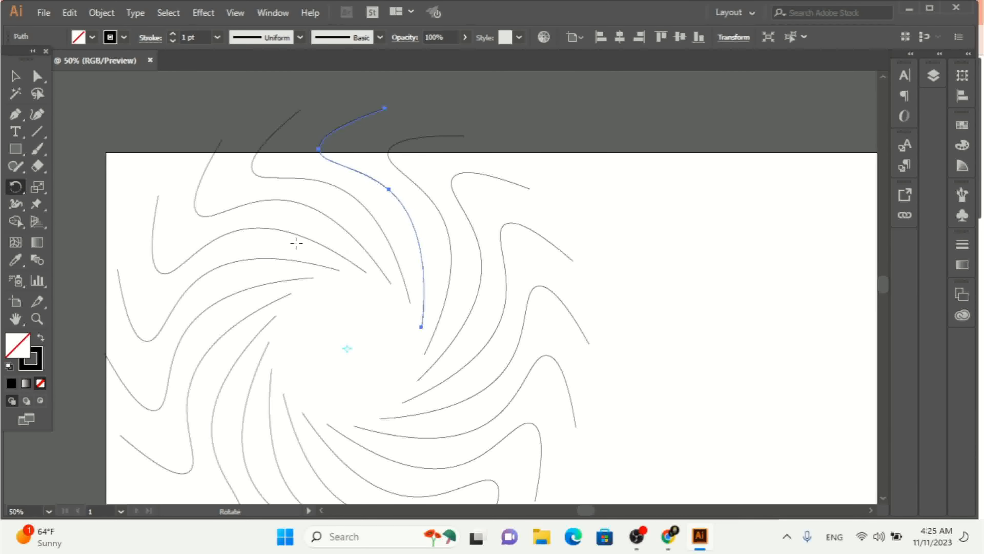
Step: Undo the repeated rotated copies until only the original curve and its first copy are left
key("ctrl+z")
key("ctrl+z")
key("ctrl+z")
key("ctrl+z")
key("ctrl+z")
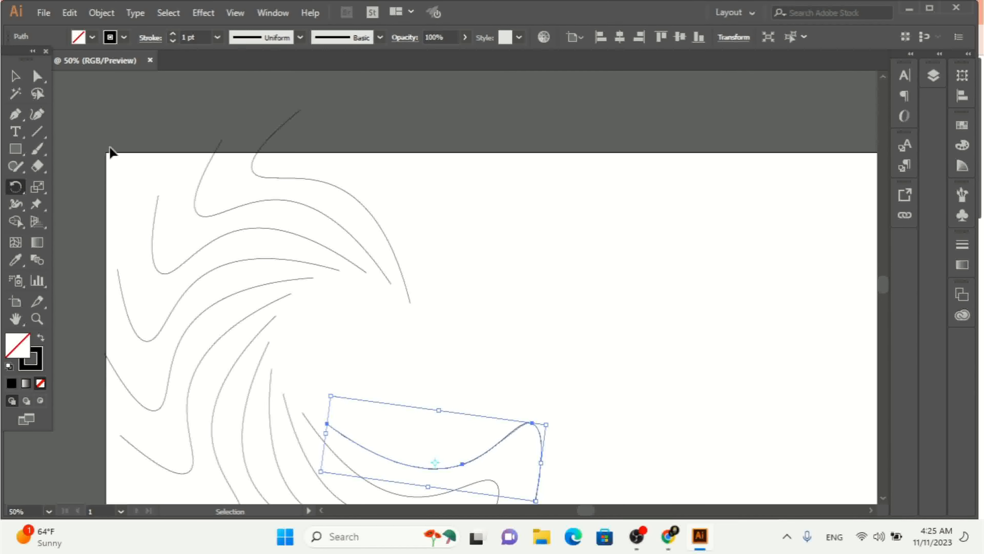
key("ctrl+z")
key("ctrl+z")
key("ctrl+z")
key("ctrl+z")
key("ctrl+z")
key("ctrl+z")
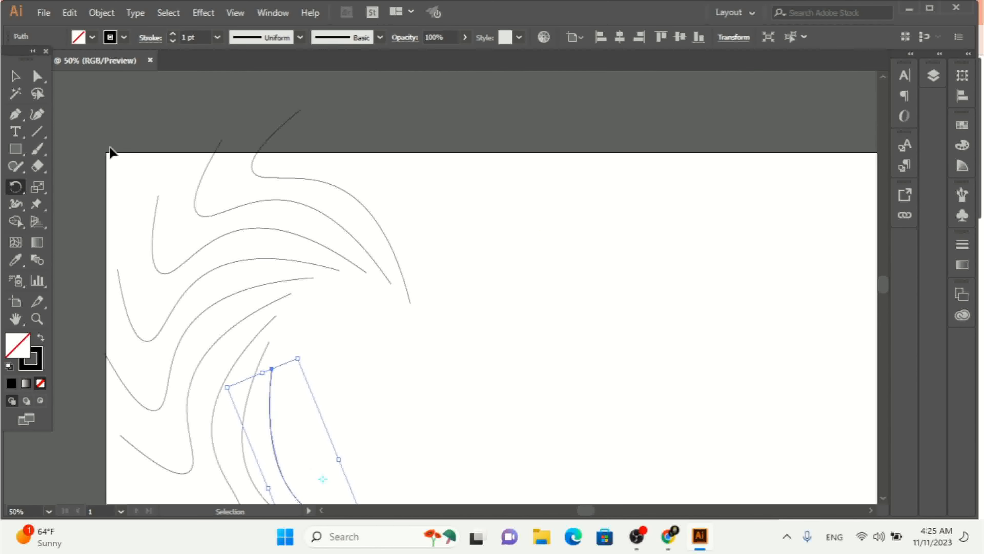
key("ctrl+z")
key("ctrl+z")
key("ctrl+z")
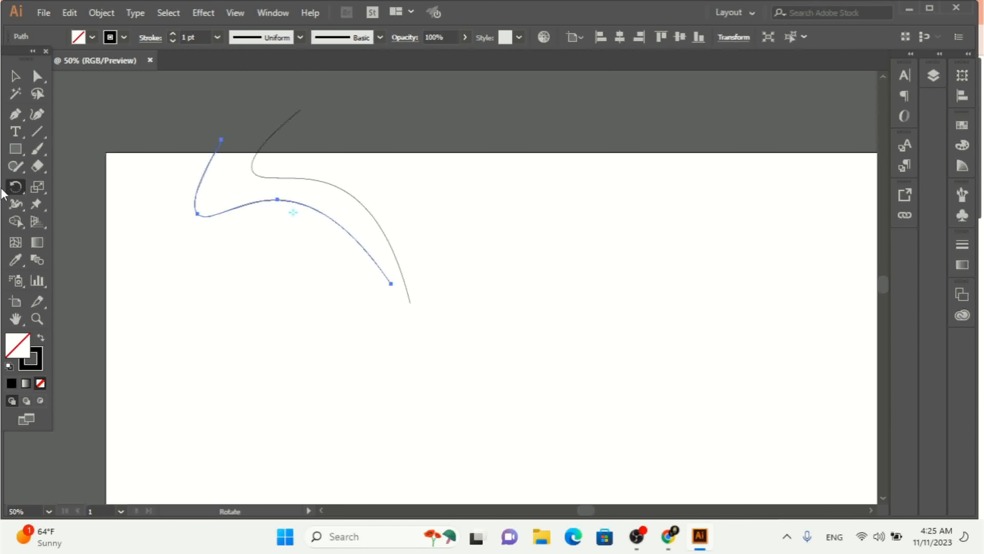
Step: Try to mirror the rotated copy freehand about its centre with the Reflect tool
left_click(12, 191)
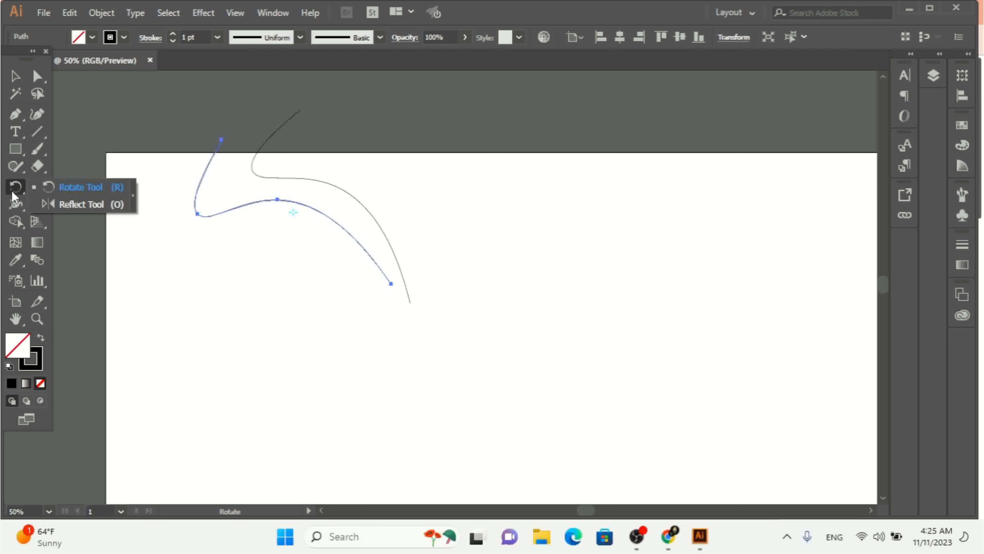
left_click(119, 210)
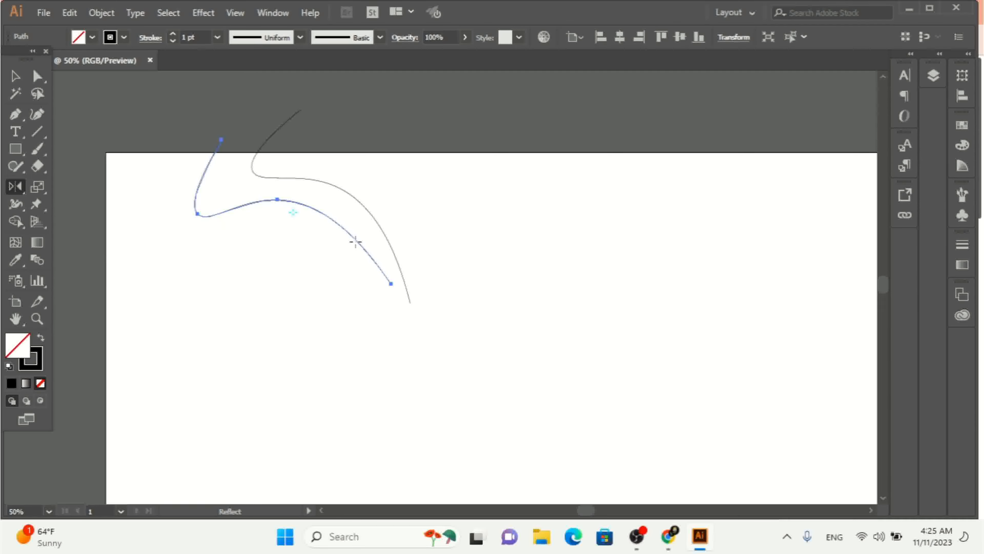
left_click_drag(356, 242, 314, 198)
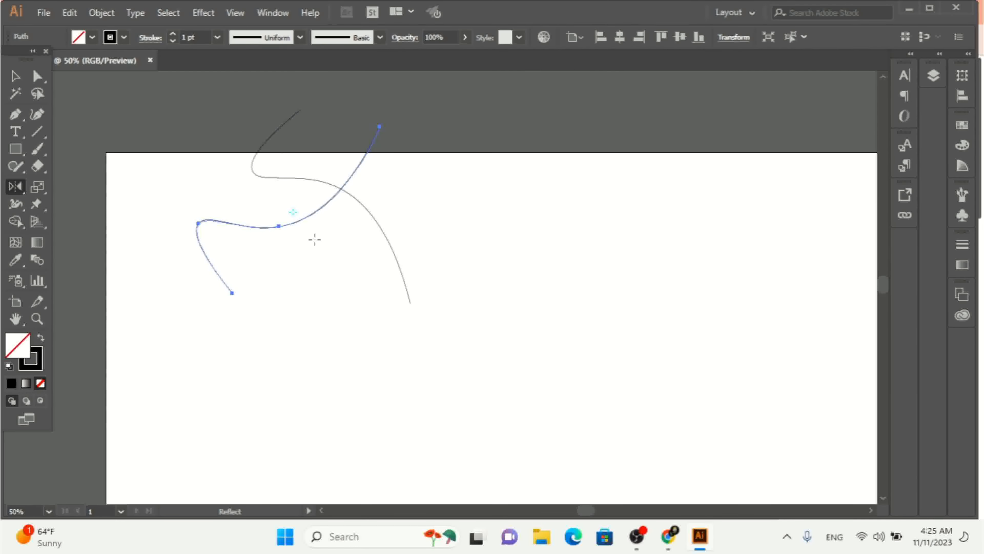
Step: Undo the reflection and the first rotated copy, and return to the Selection tool
key("ctrl+z")
key("ctrl+z")
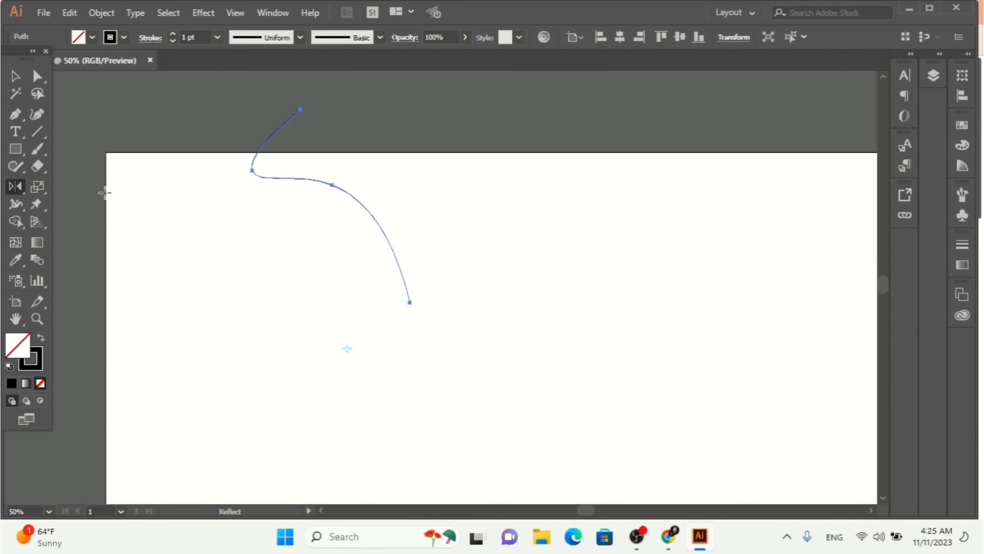
left_click(16, 76)
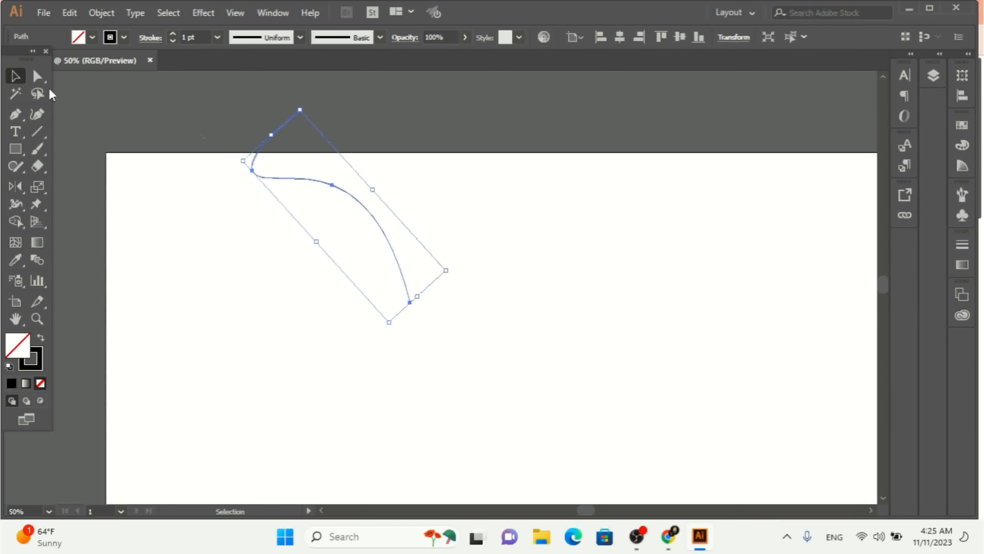
right_click(367, 209)
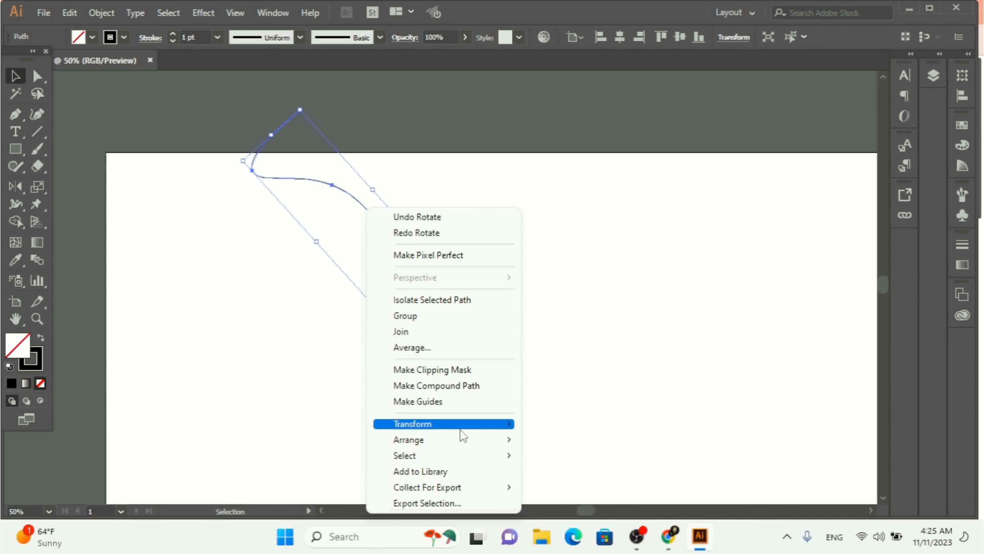
mouse_move(483, 434)
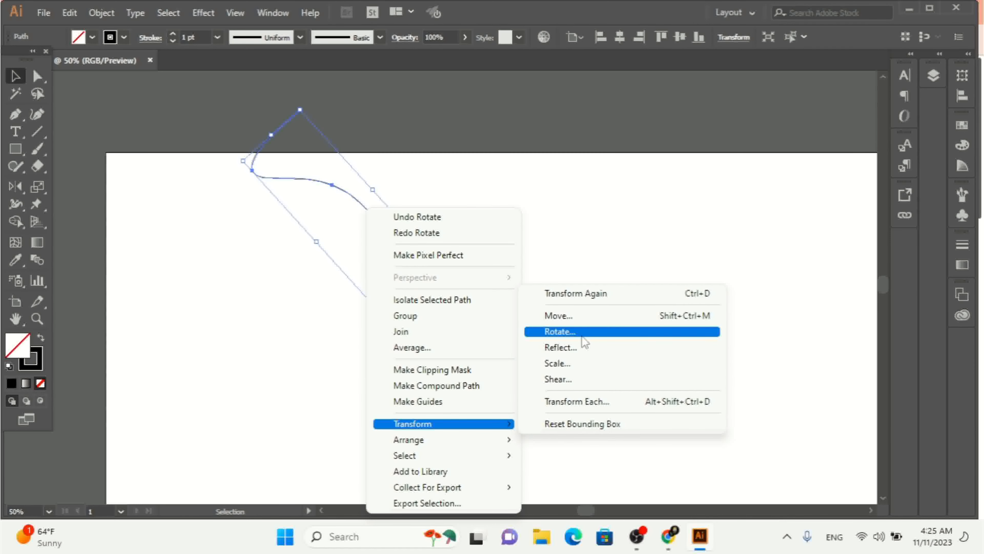
left_click(311, 184)
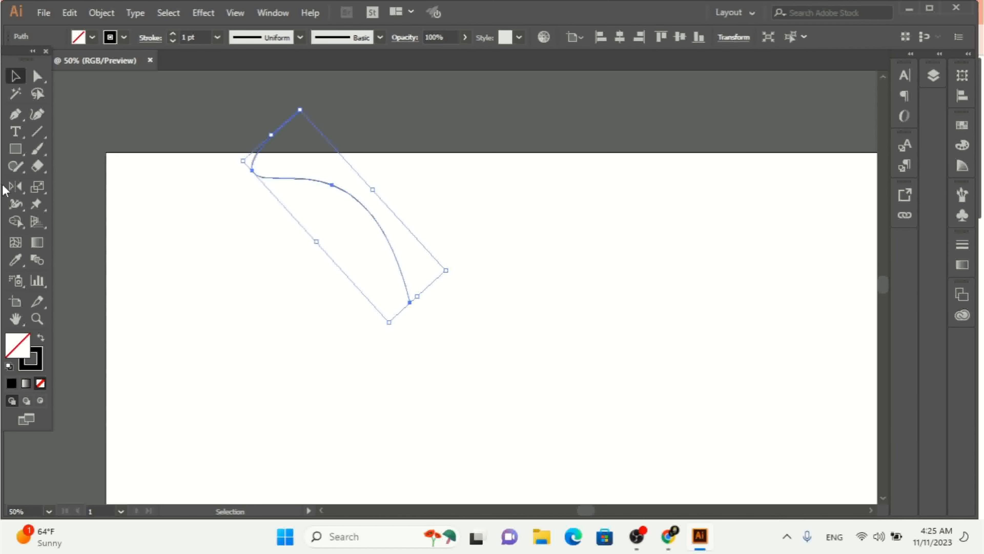
Step: Set the Reflect tool's origin below the curve and preview the vertical axis and custom axis angles of 167° and 94°
left_click_drag(15, 192, 83, 204)
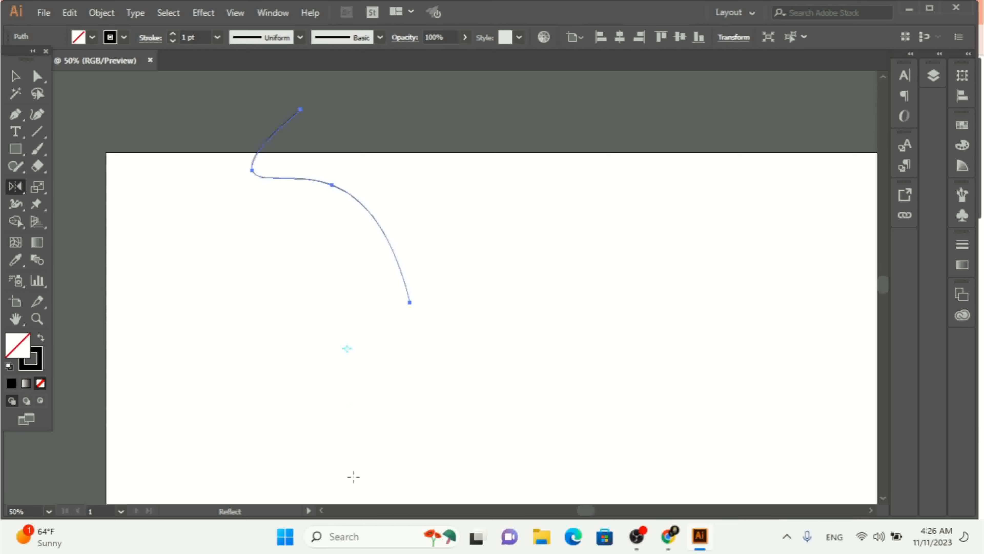
left_click(347, 349, "alt")
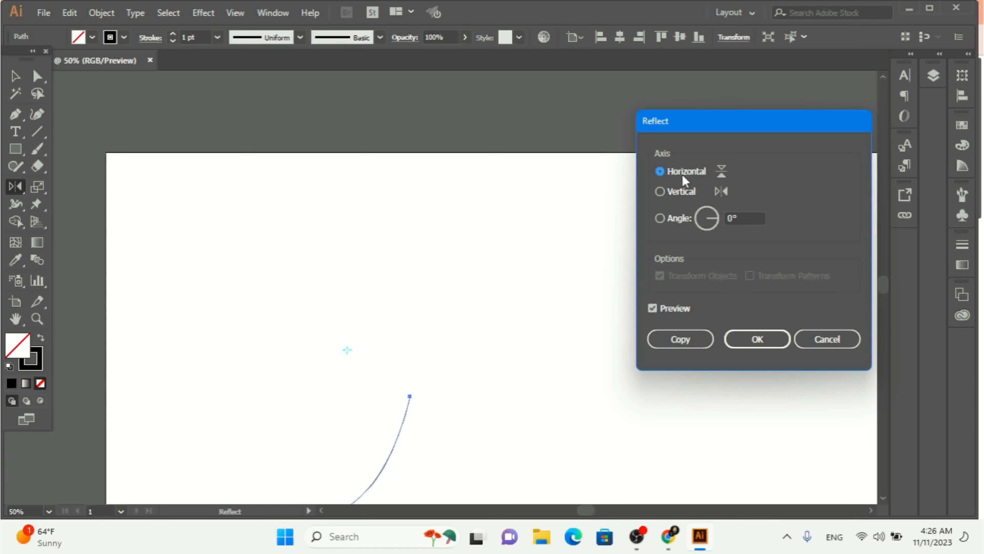
left_click(660, 191)
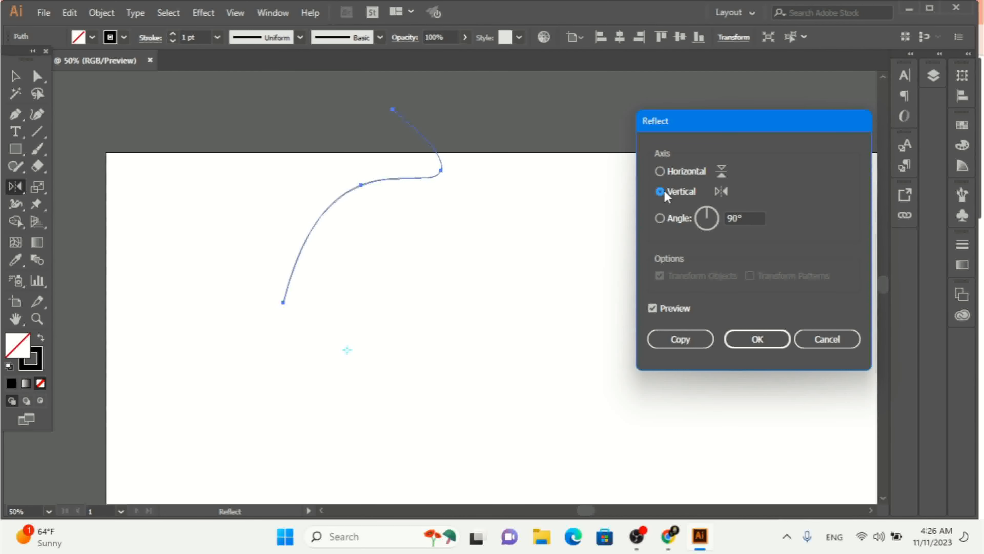
left_click(660, 218)
mouse_move(708, 220)
left_mouse_down()
mouse_move(703, 230)
mouse_move(700, 219)
left_mouse_up()
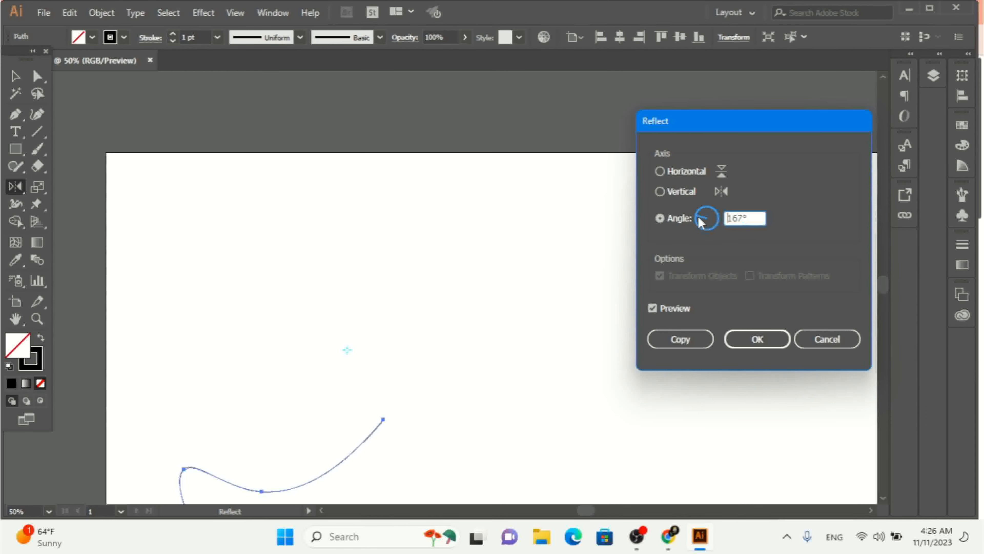
left_click_drag(700, 222, 709, 215)
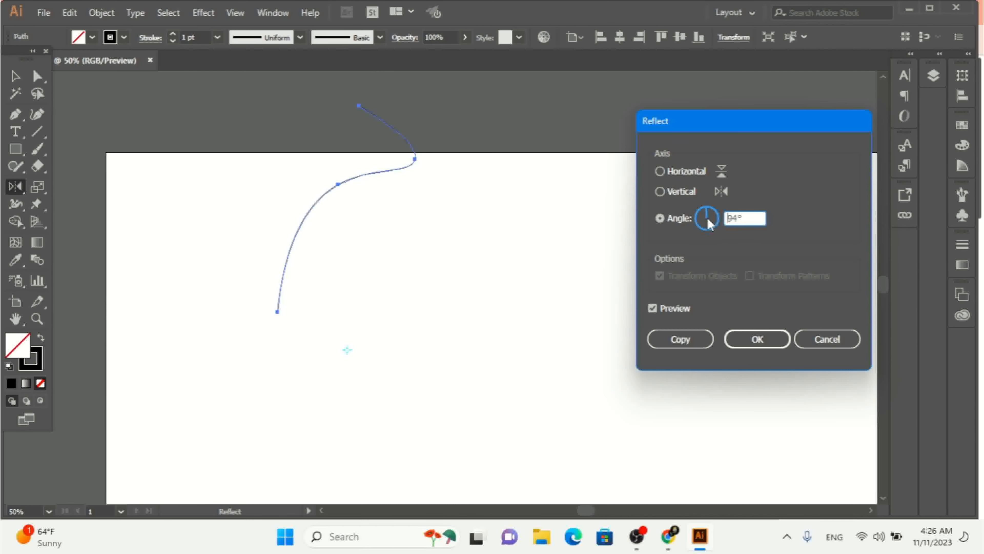
Step: Create a copy of the curve reflected across the horizontal axis through the chosen origin
left_click(671, 171)
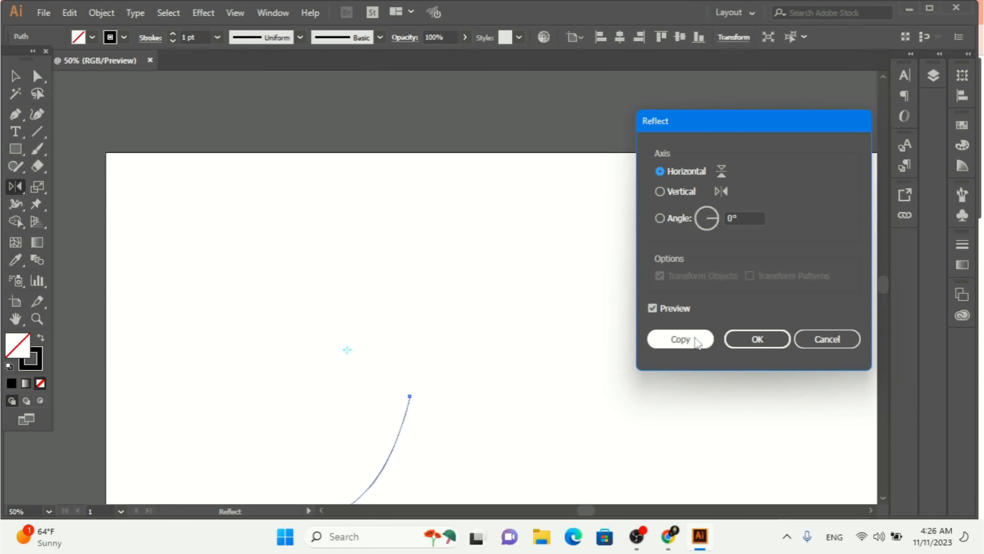
left_click(692, 346)
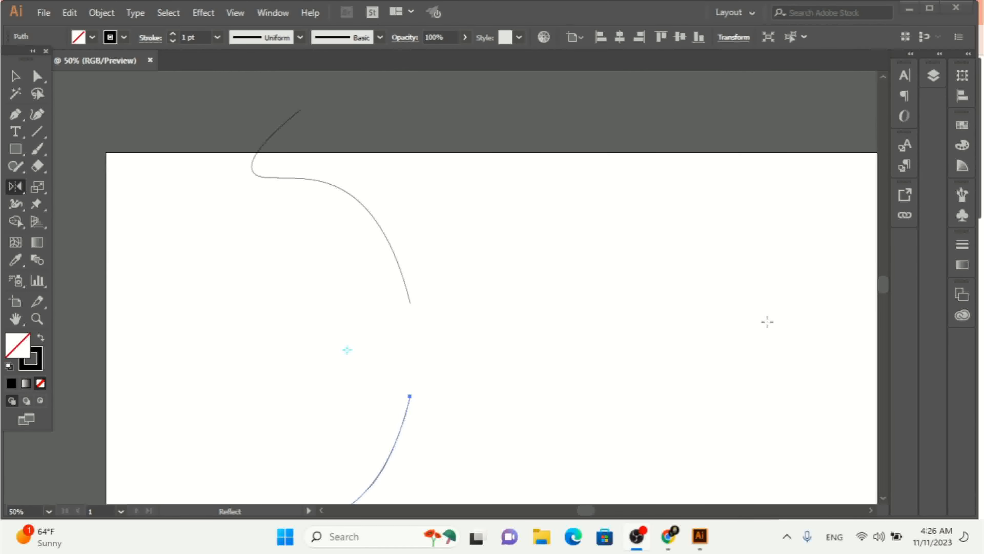
left_click(908, 12)
left_click(15, 186)
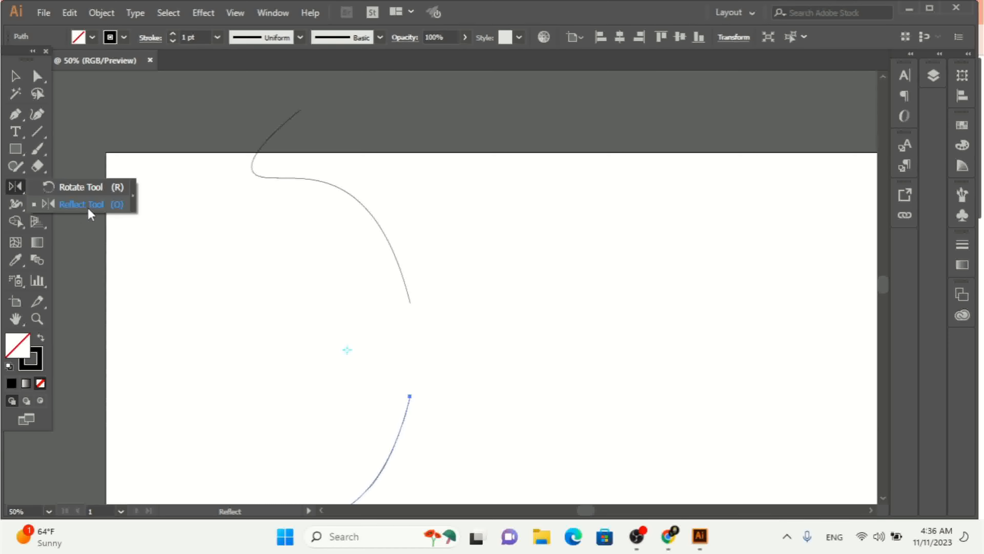